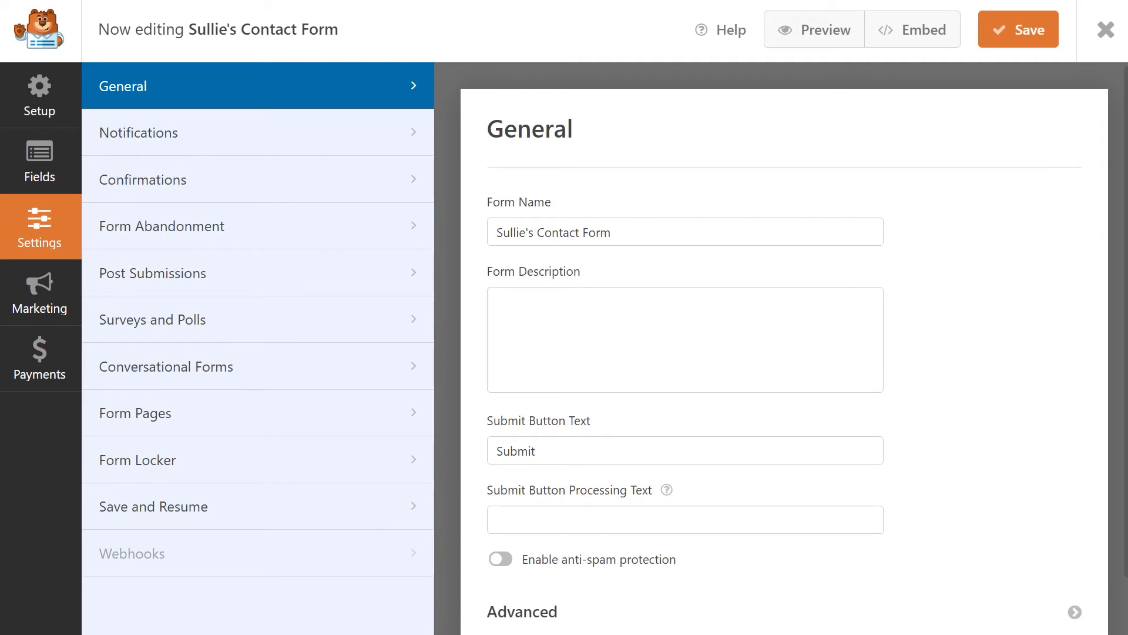
# Enable Save and Resume for Sullie's Contact Form in its form settings
pyautogui.click(385, 510)
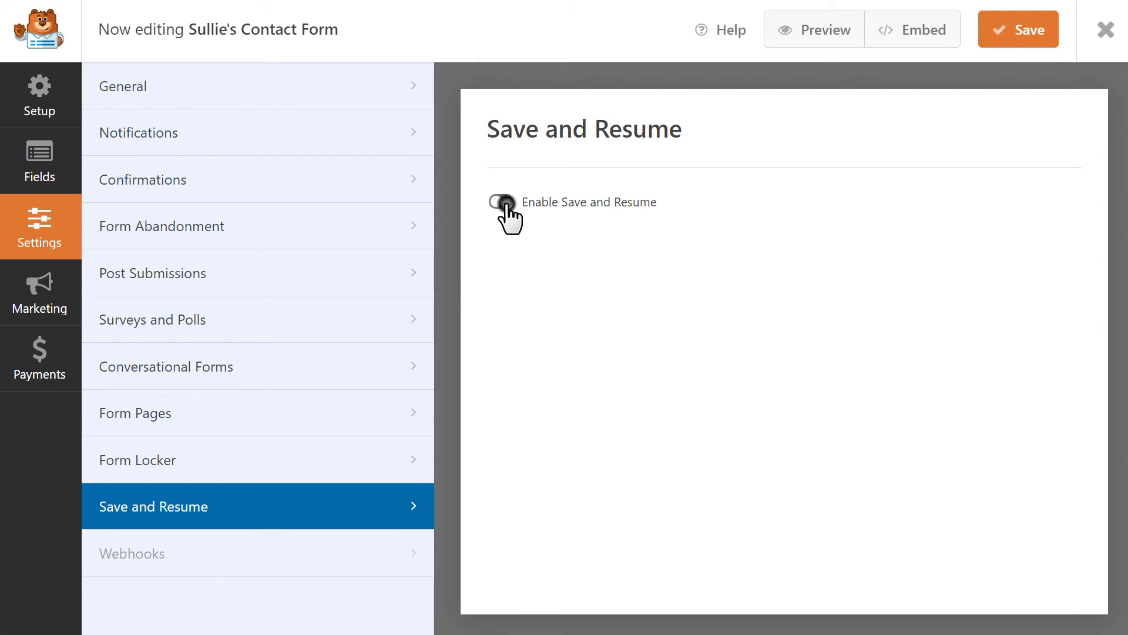
pyautogui.click(502, 202)
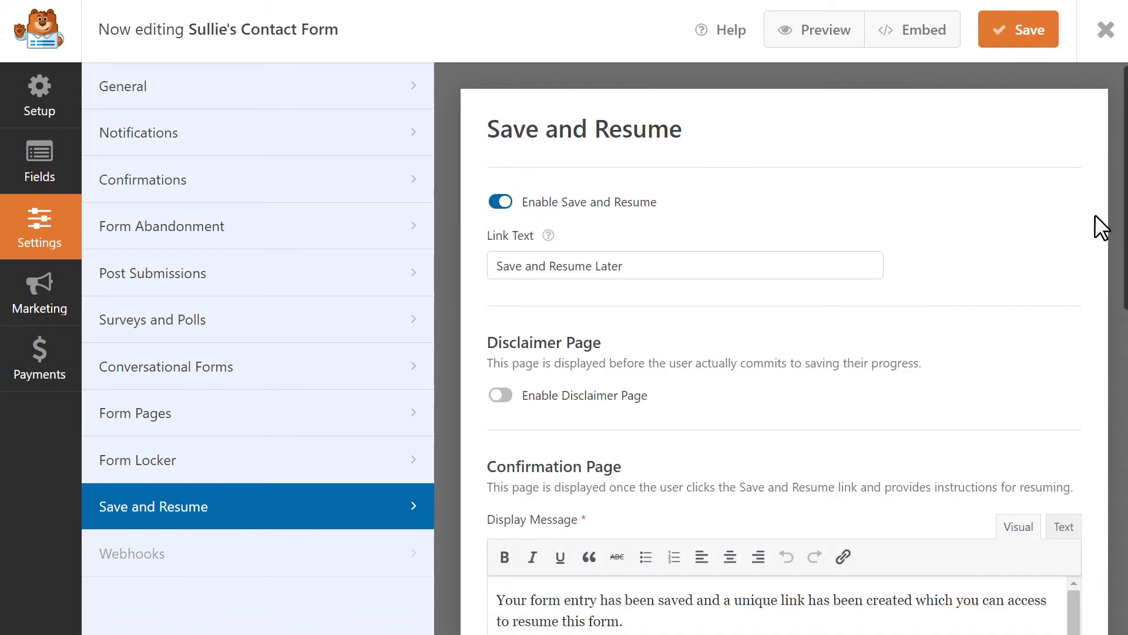
pyautogui.moveTo(1125, 227)
pyautogui.mouseDown()
pyautogui.moveTo(1124, 507)
pyautogui.moveTo(1125, 252)
pyautogui.mouseUp()
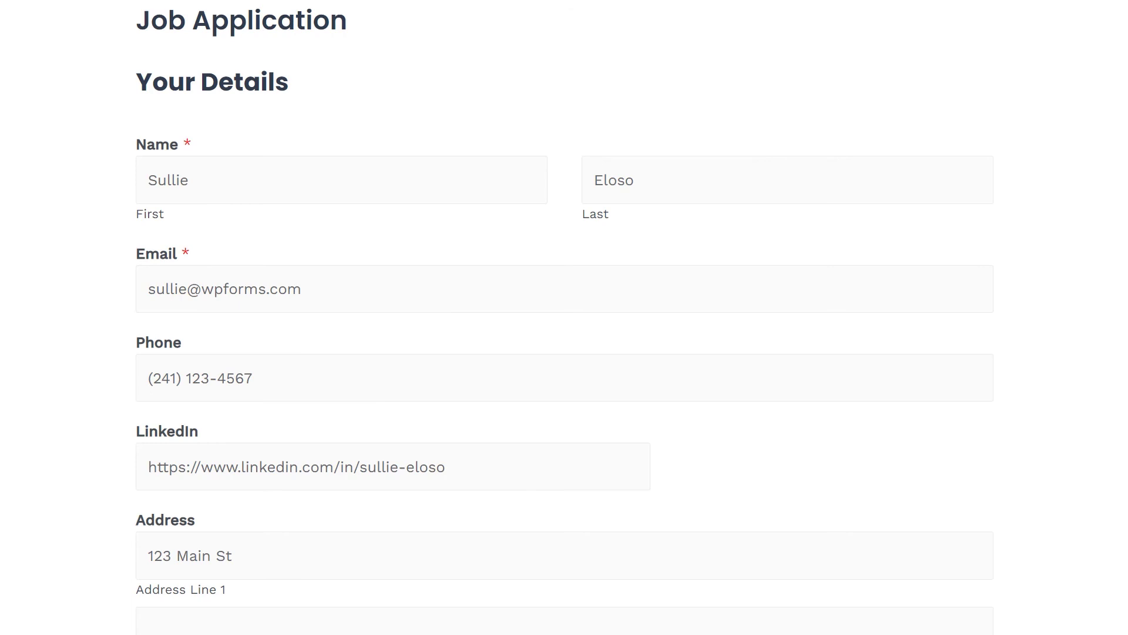
# Save the Job Application for later, copy the resume link and email it to the entered address
pyautogui.moveTo(1127, 255); pyautogui.dragTo(1126, 365)
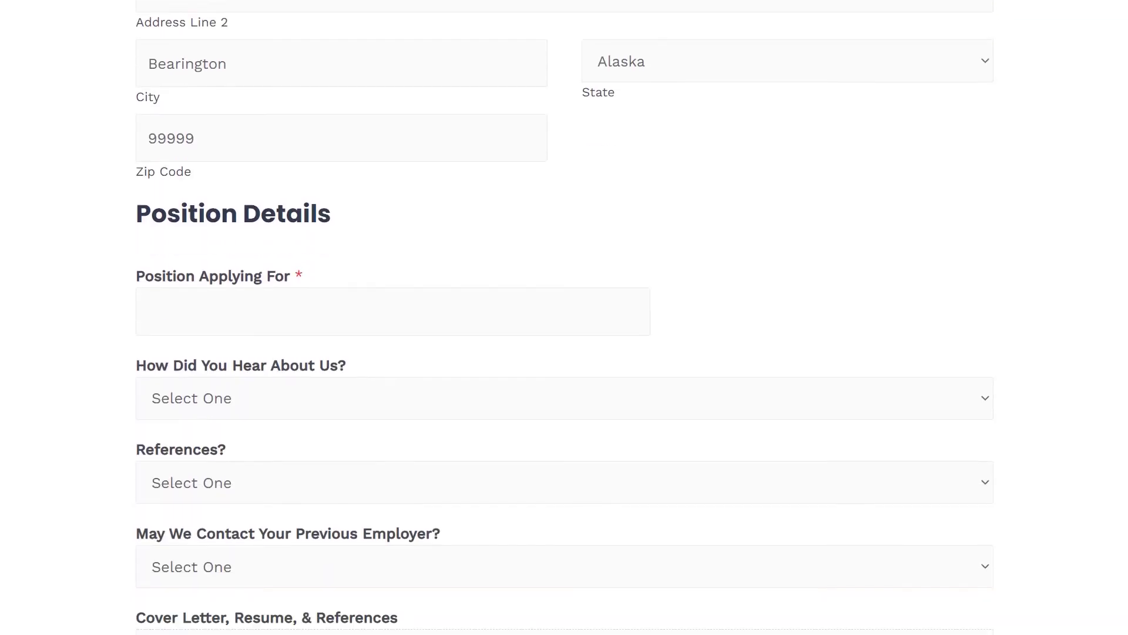
pyautogui.scroll(-1, 1127, 364)
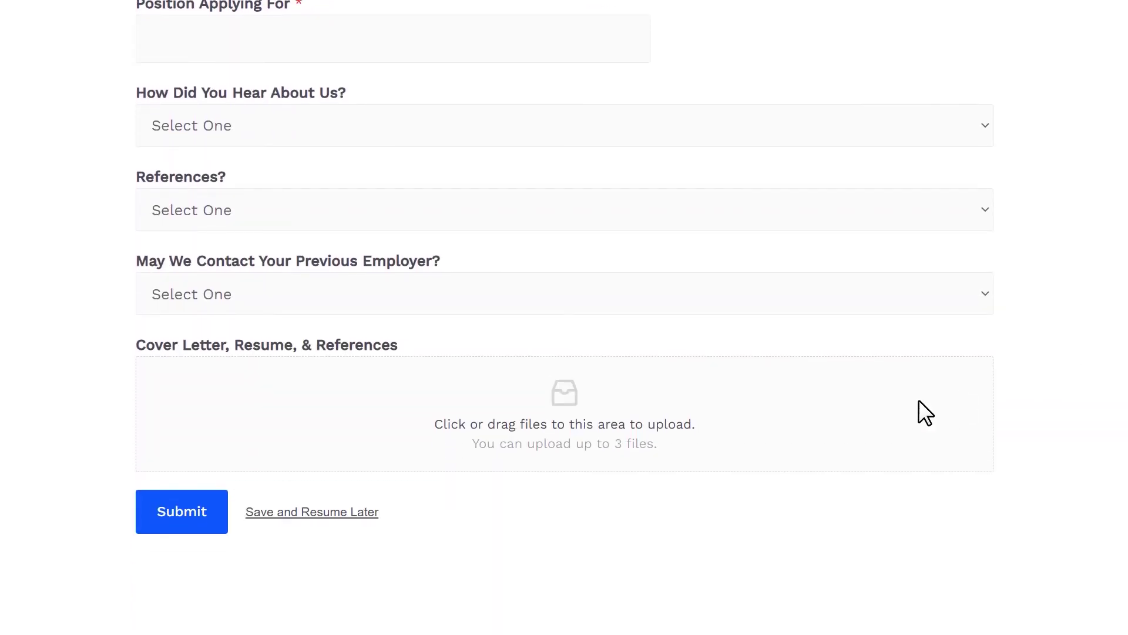
pyautogui.click(374, 511)
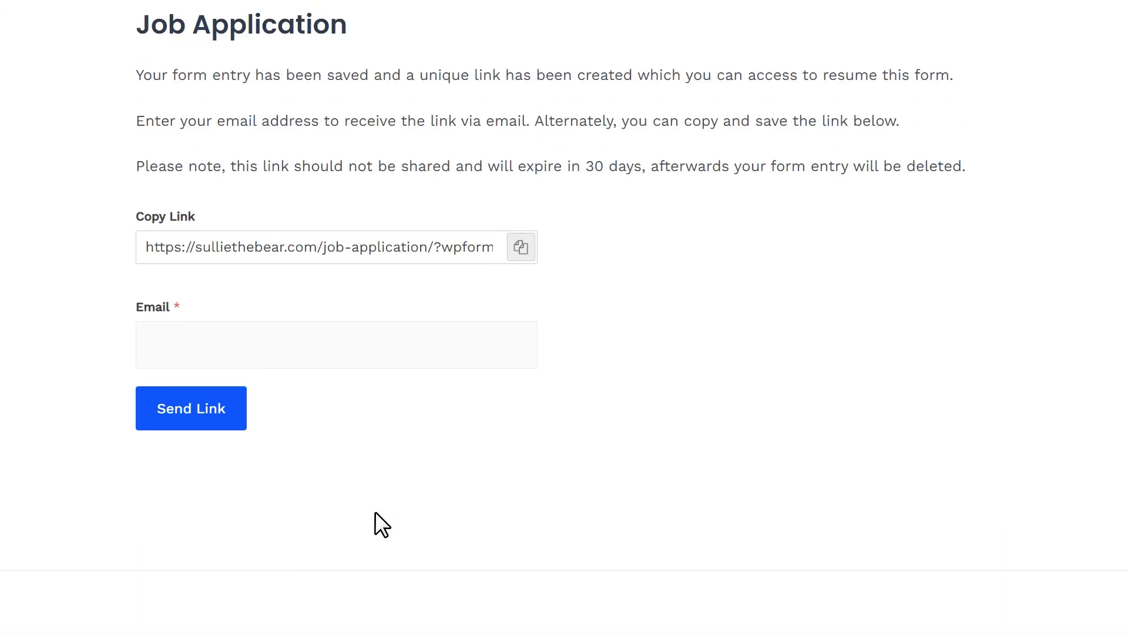
pyautogui.click(519, 248)
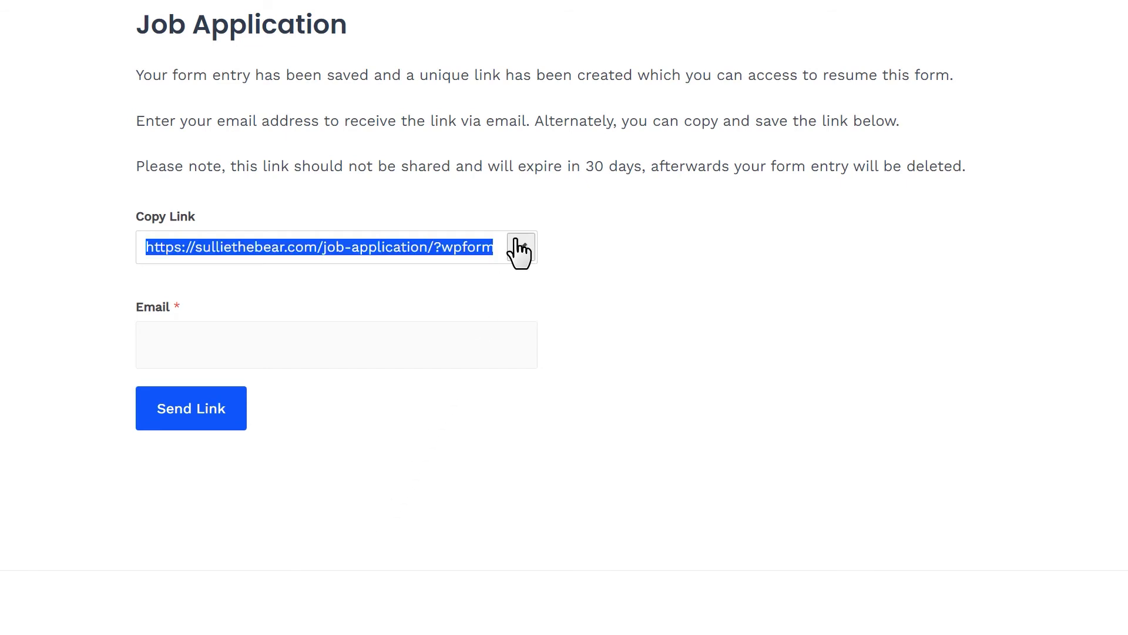
pyautogui.click(439, 345)
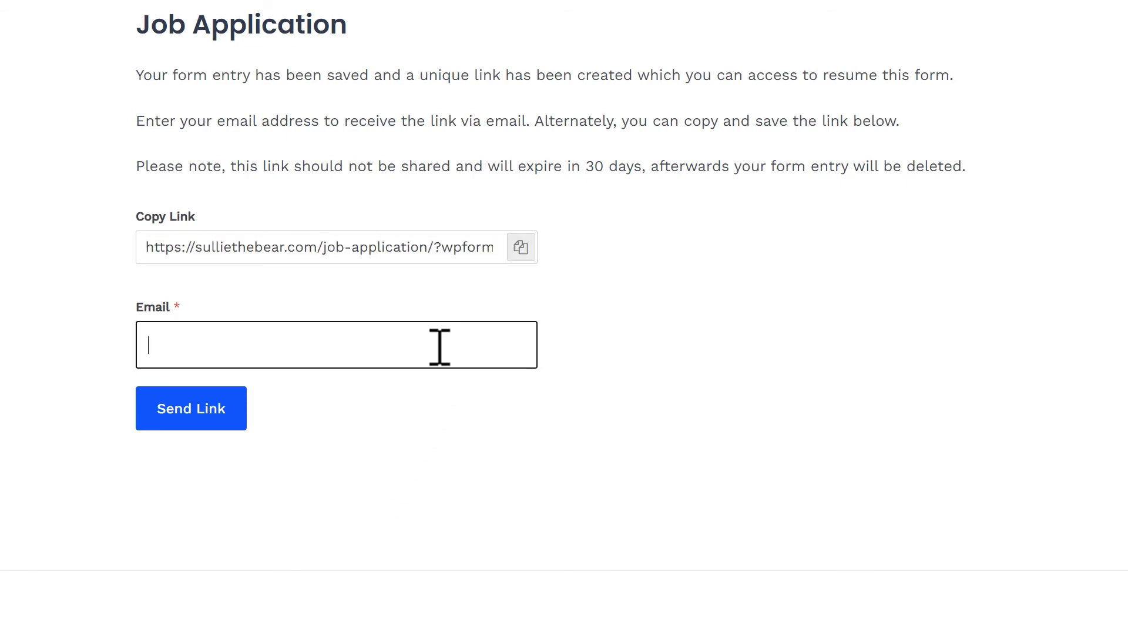
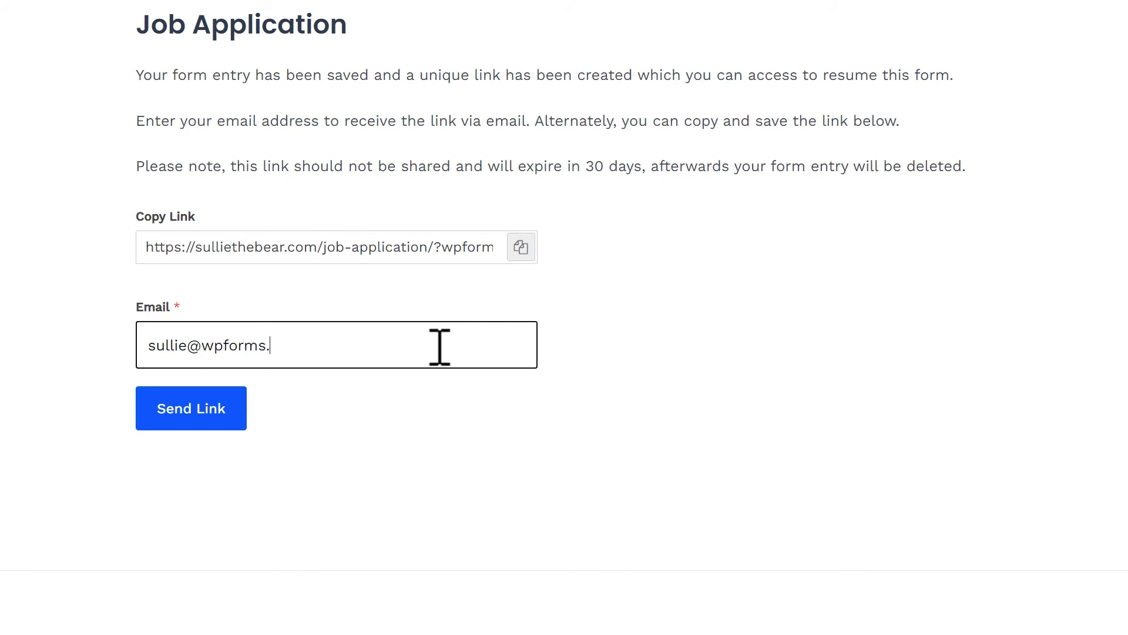
pyautogui.press('Return')
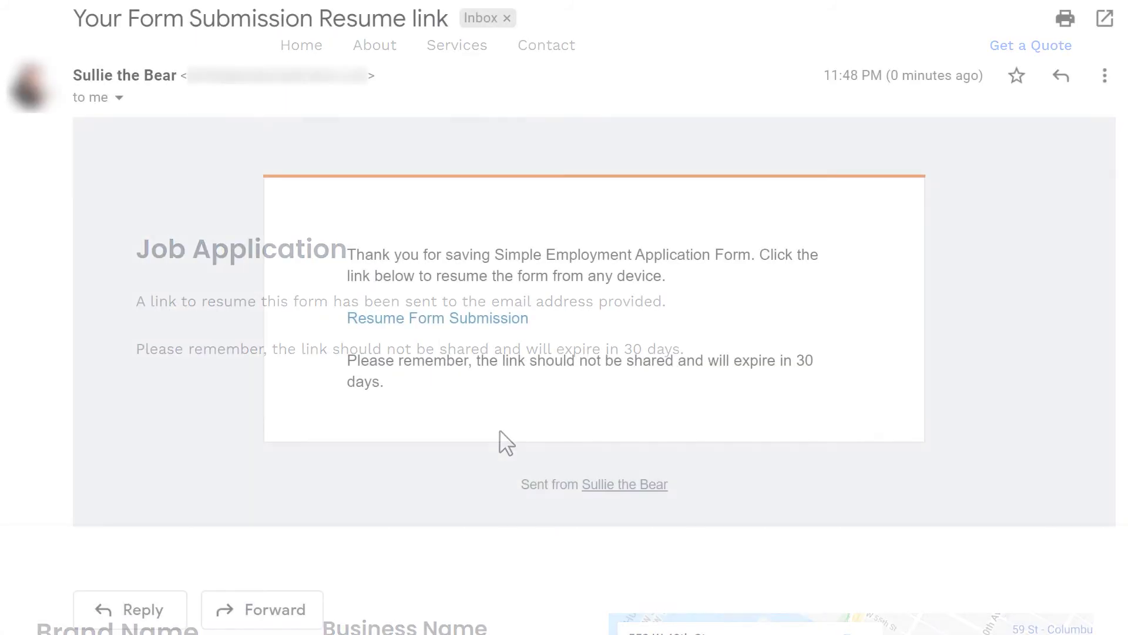
# Resume the saved Job Application from the 'Your Form Submission Resume link' email
pyautogui.click(503, 319)
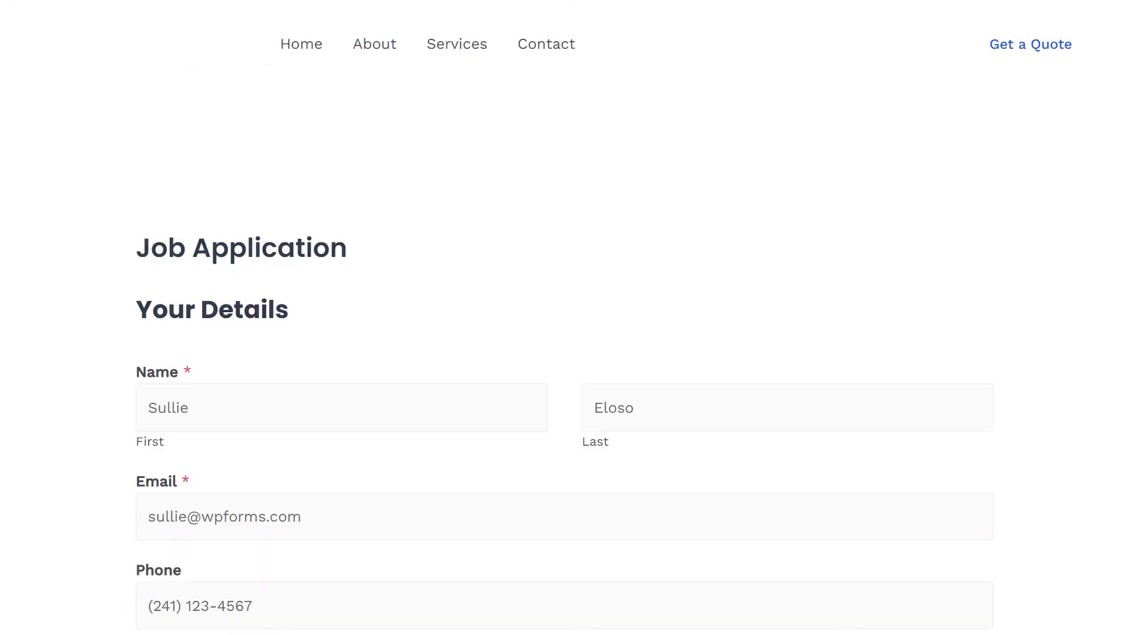
pyautogui.scroll(-1, 564, 317)
pyautogui.scroll(-2, 565, 318)
pyautogui.scroll(-1, 564, 317)
pyautogui.scroll(-2, 565, 317)
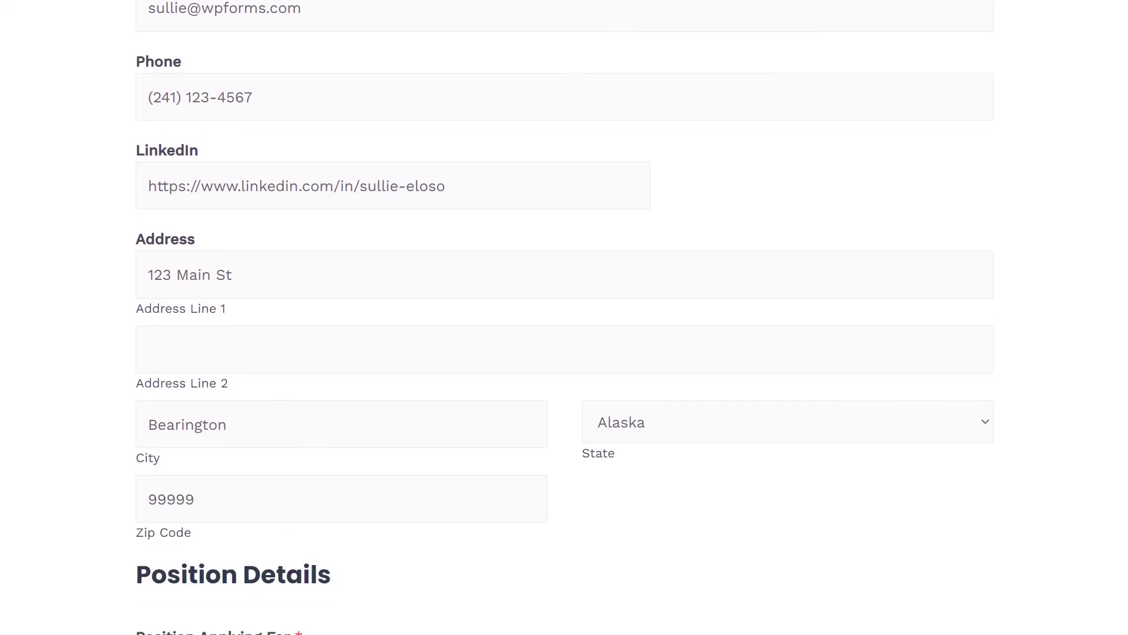
pyautogui.scroll(-2, 564, 318)
pyautogui.scroll(-1, 565, 317)
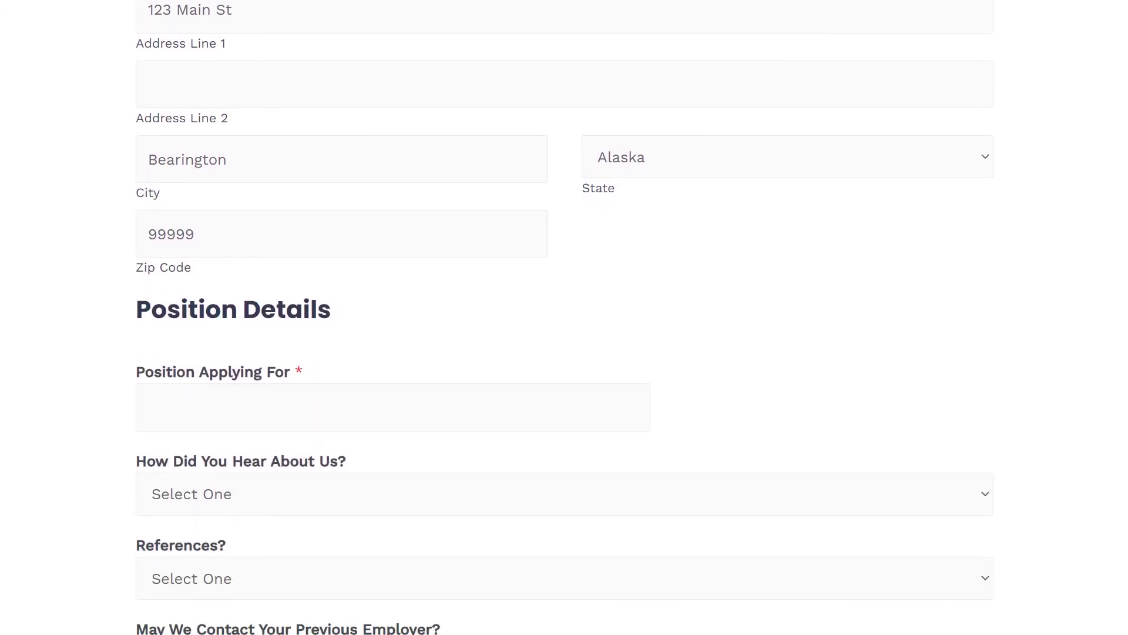
# Continue the resumed application at the empty Position Applying For field
pyautogui.click(587, 421)
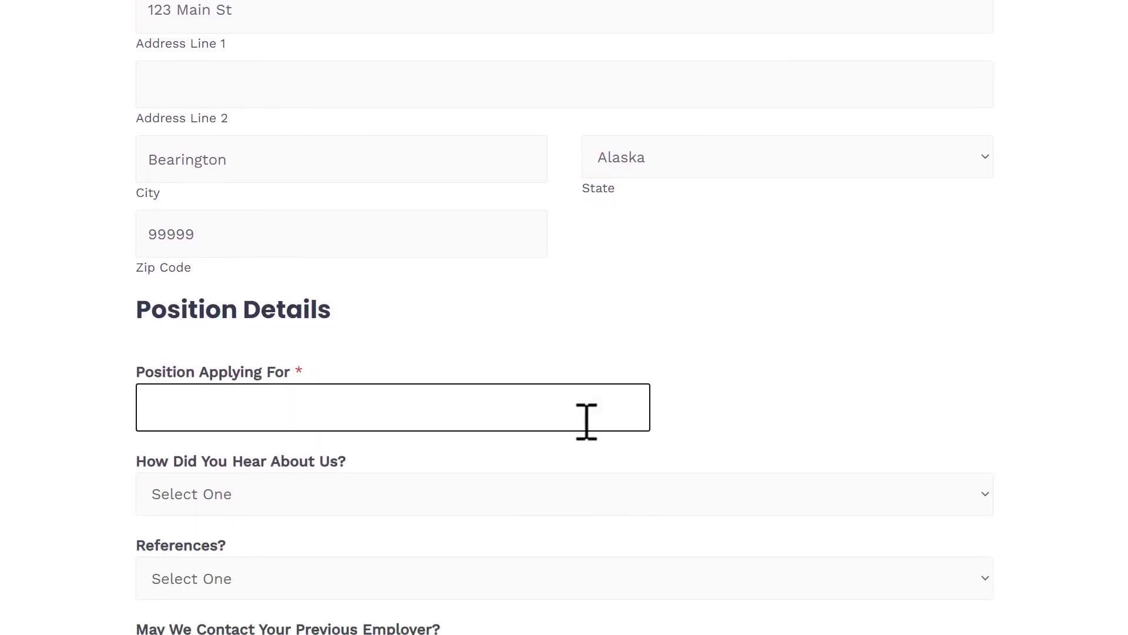